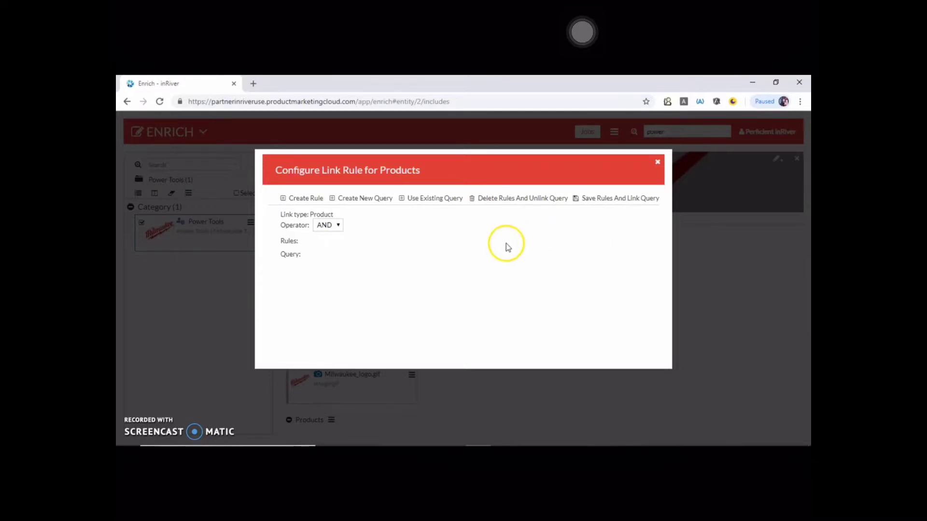
# Add a Product Line rule with value Power Tools, save it to link products, and close settings
pyautogui.click(311, 199)
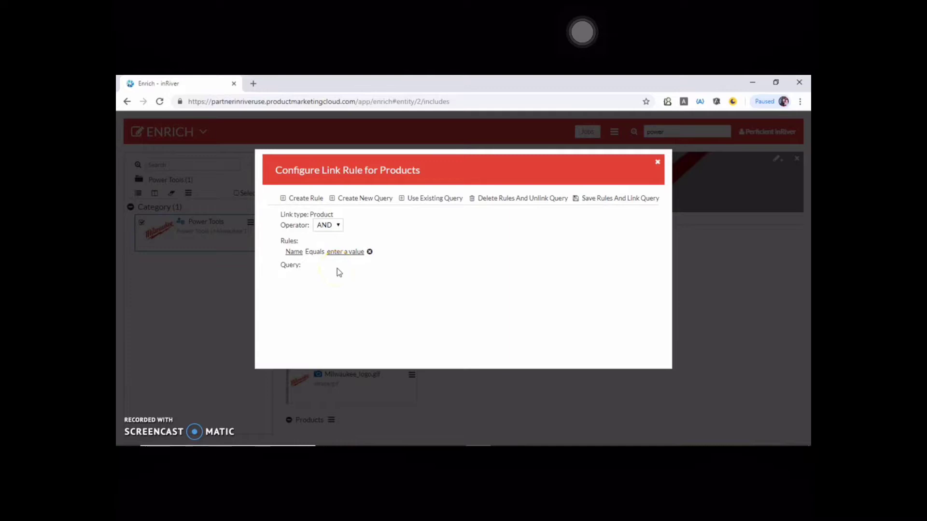
pyautogui.click(295, 257)
pyautogui.moveTo(382, 292); pyautogui.dragTo(382, 307)
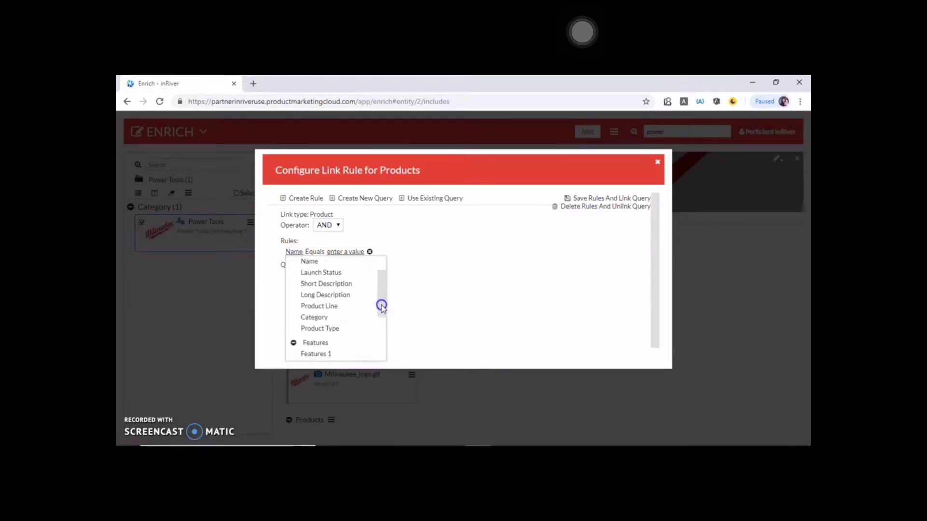
pyautogui.click(333, 306)
pyautogui.click(408, 251)
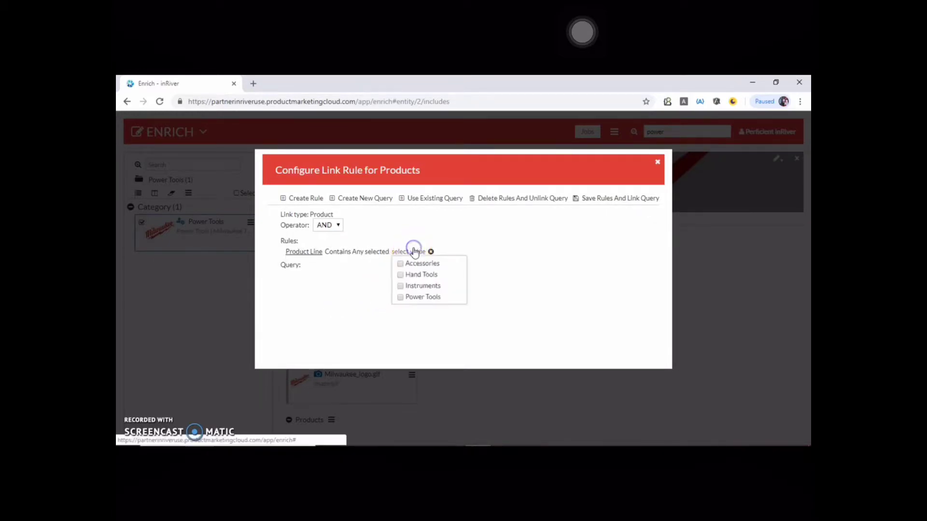
pyautogui.click(424, 299)
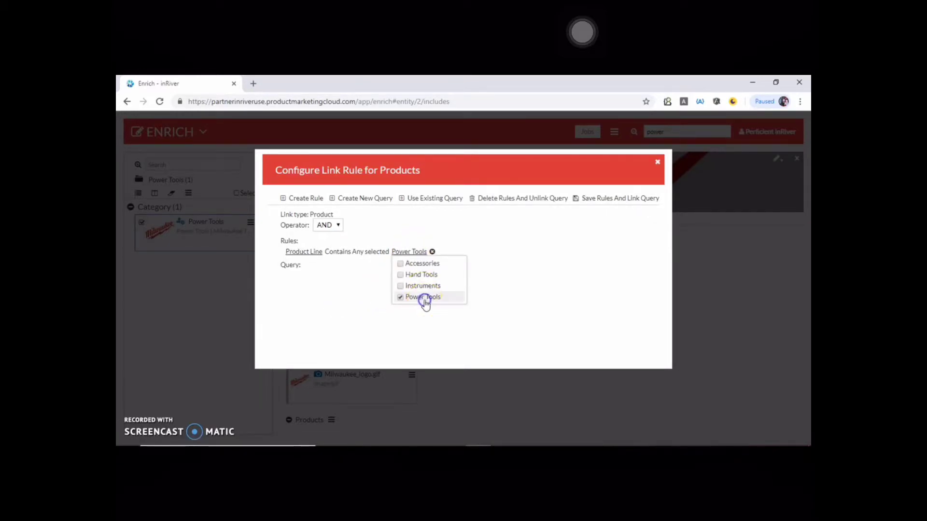
pyautogui.click(550, 299)
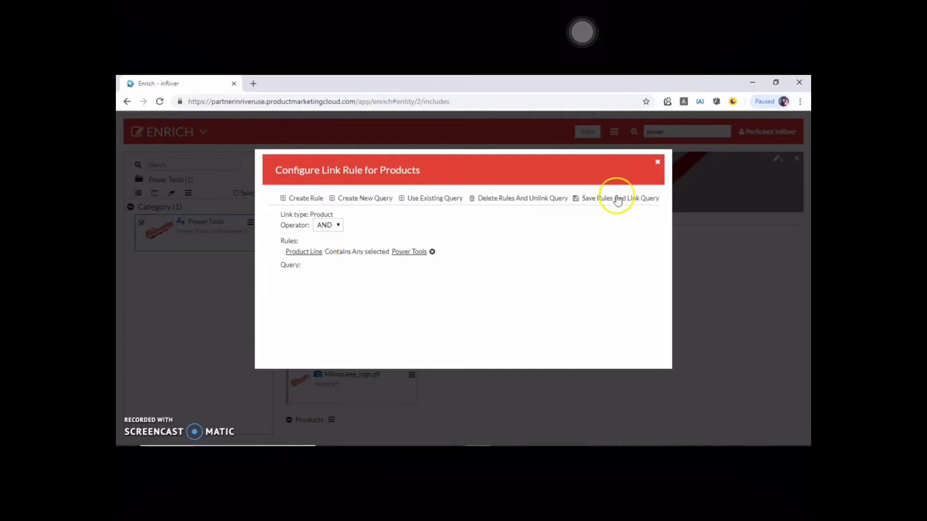
pyautogui.click(618, 200)
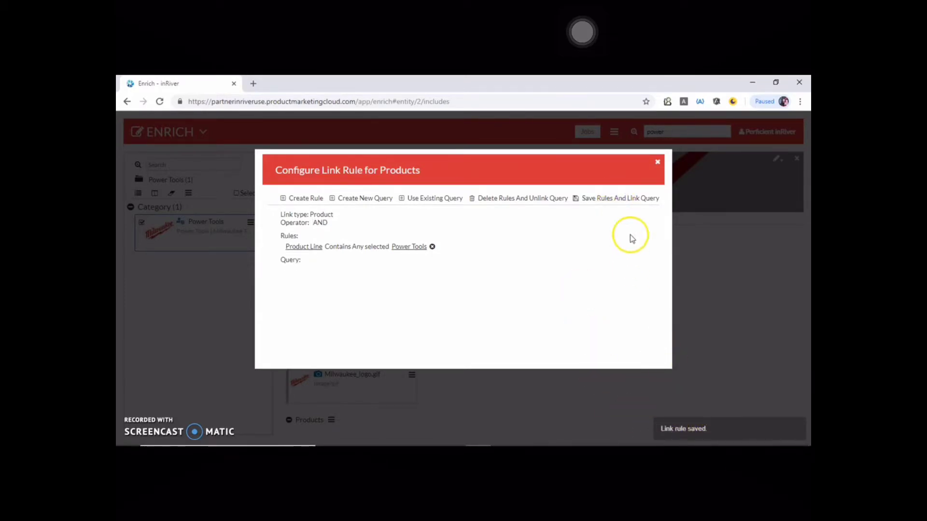
pyautogui.click(657, 162)
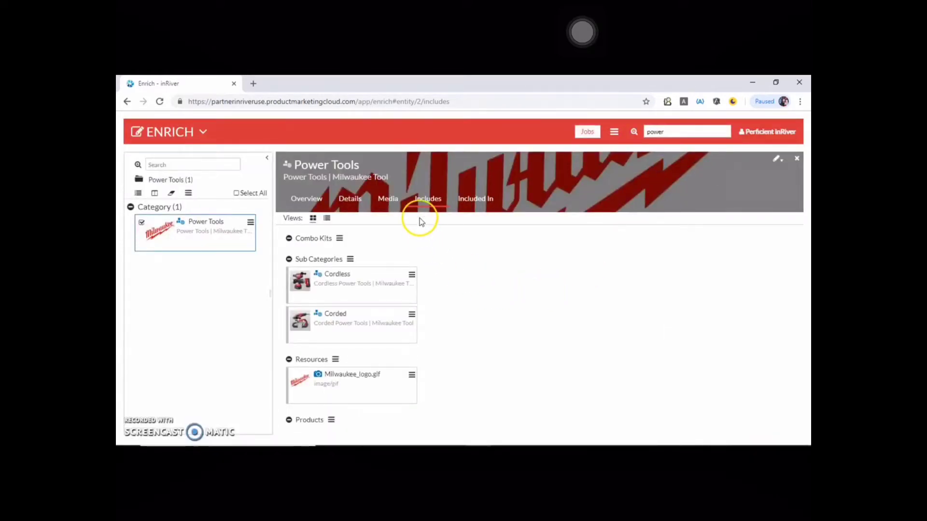
# Scroll down the Includes view to see the four products linked by the rule
pyautogui.scroll(-2, 552, 313)
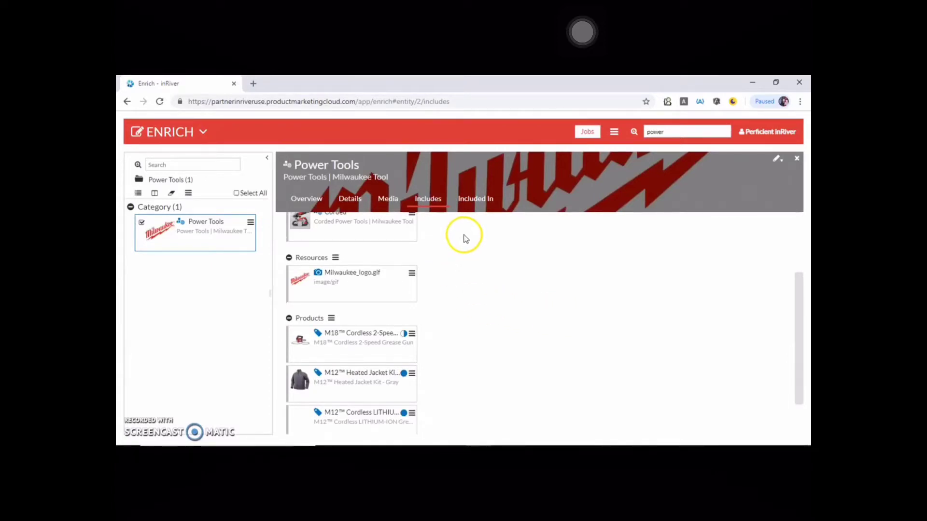
pyautogui.scroll(-1, 513, 314)
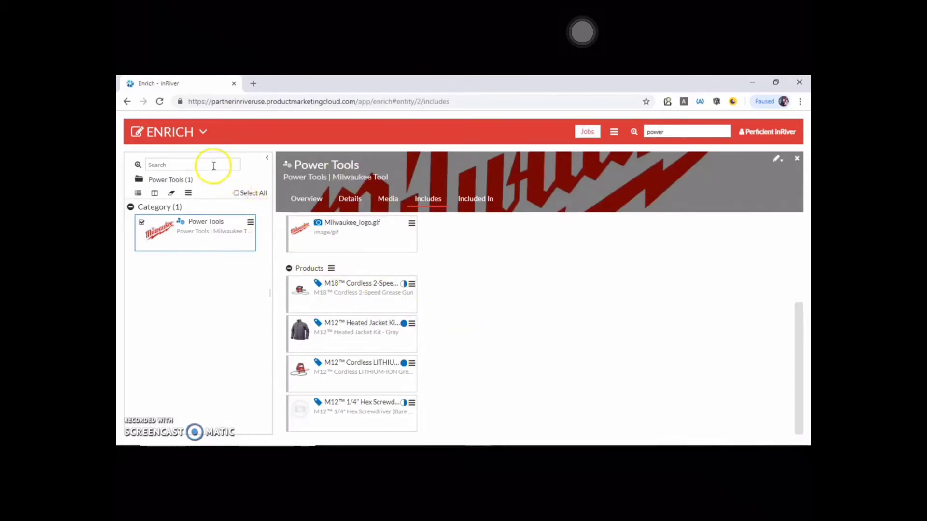
# Query Entity Type Equals Product and drag the first result onto Power Tools' Products
pyautogui.click(212, 163)
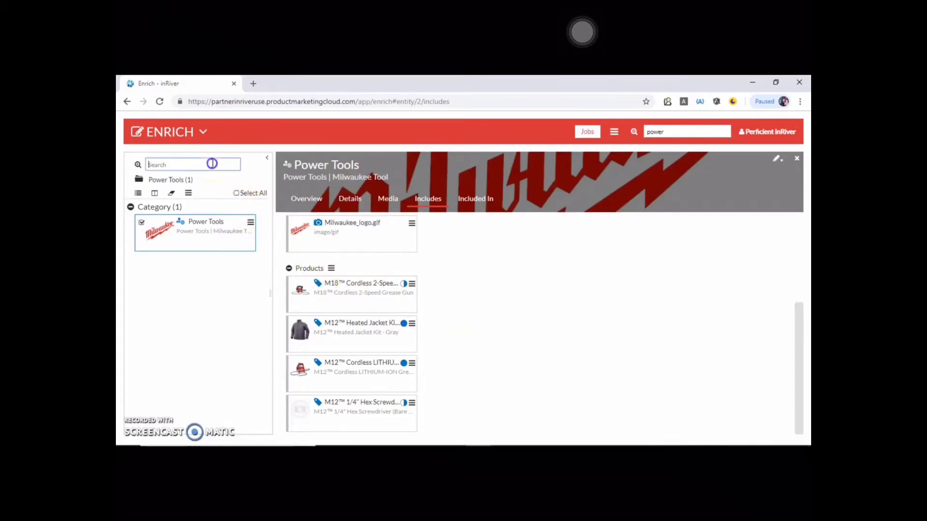
pyautogui.click(137, 166)
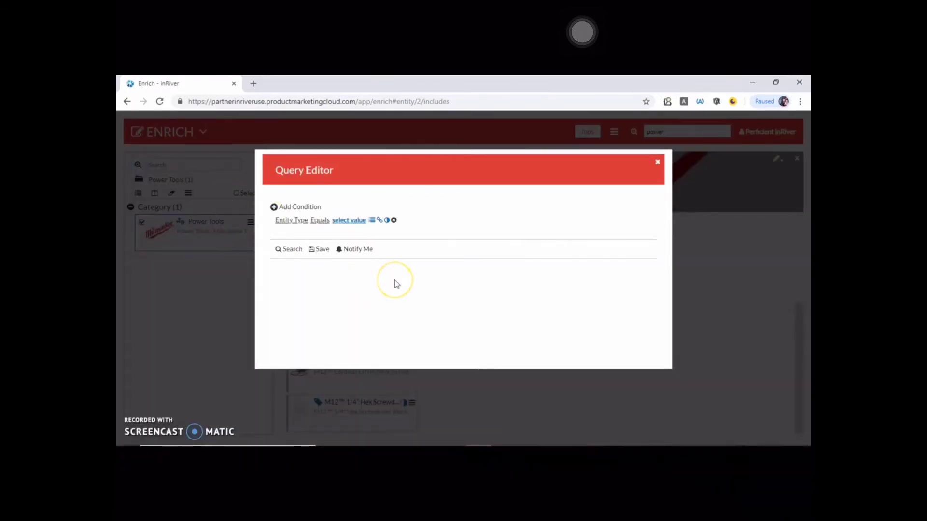
pyautogui.click(351, 220)
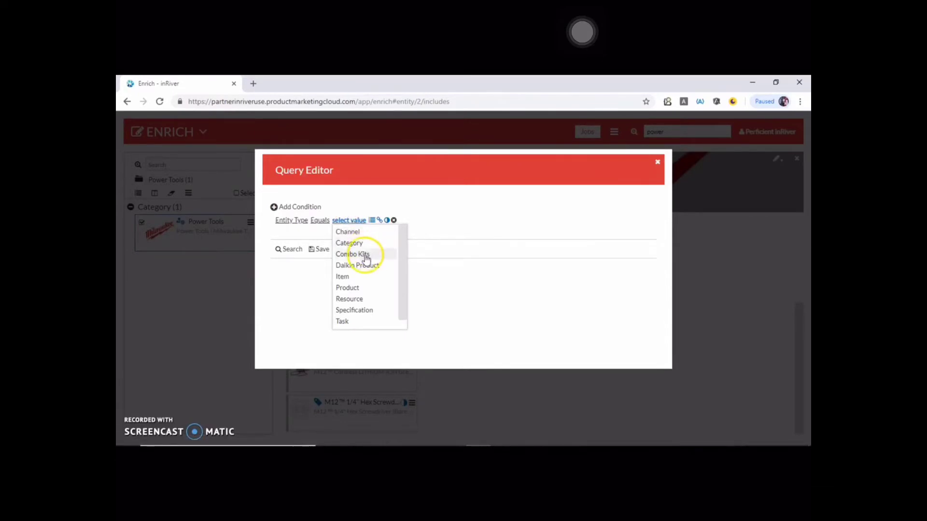
pyautogui.click(360, 288)
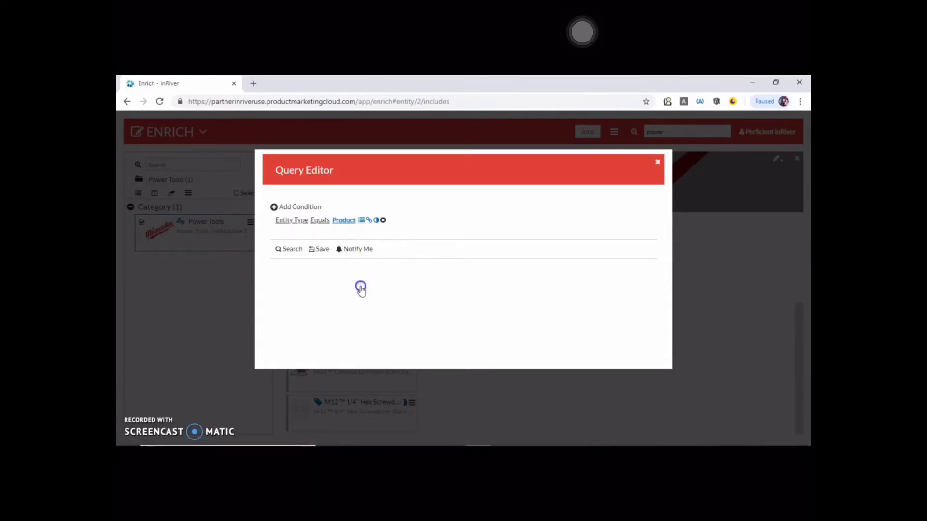
pyautogui.click(291, 249)
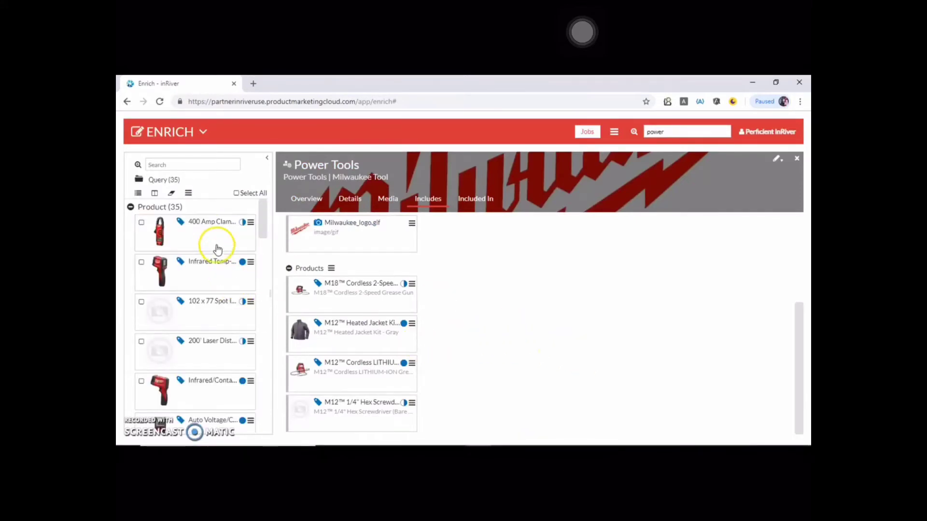
pyautogui.moveTo(230, 245); pyautogui.dragTo(304, 285)
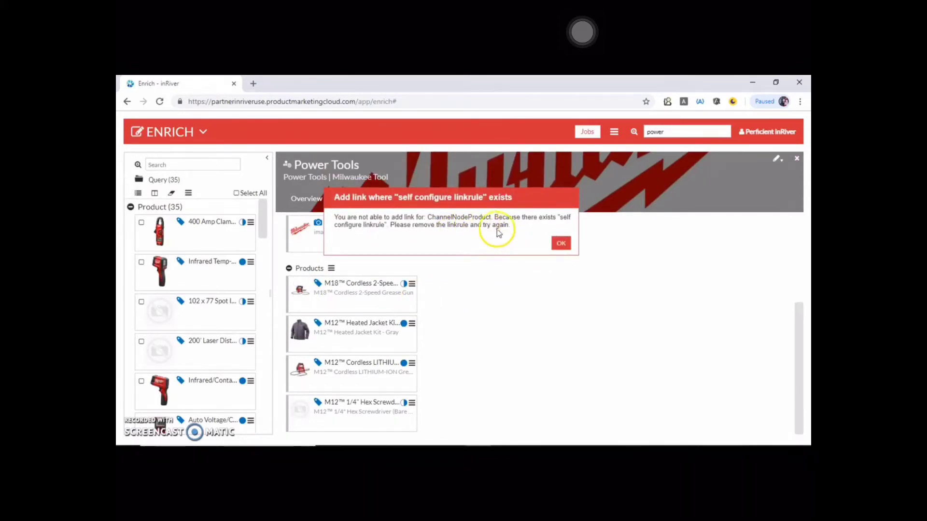
# Dismiss the link-rule error and reopen the Products link rule settings
pyautogui.click(559, 242)
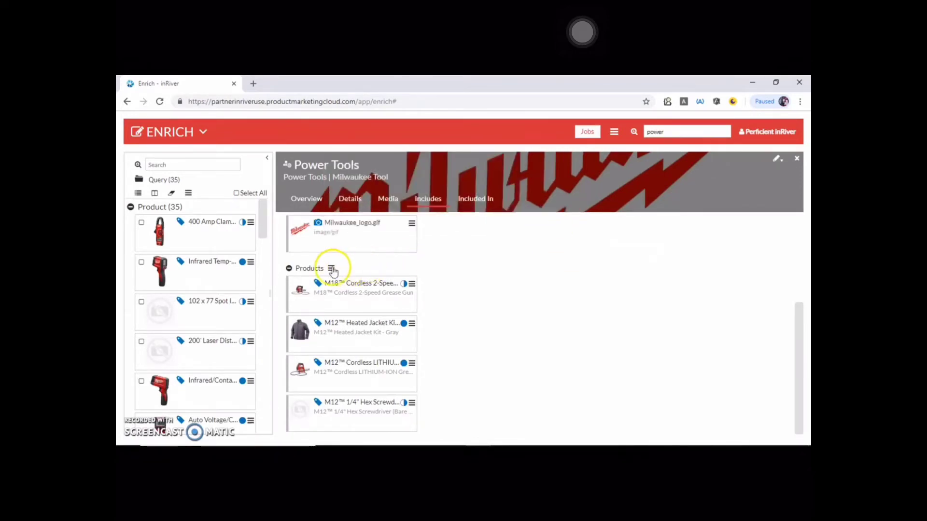
pyautogui.click(331, 268)
pyautogui.click(370, 312)
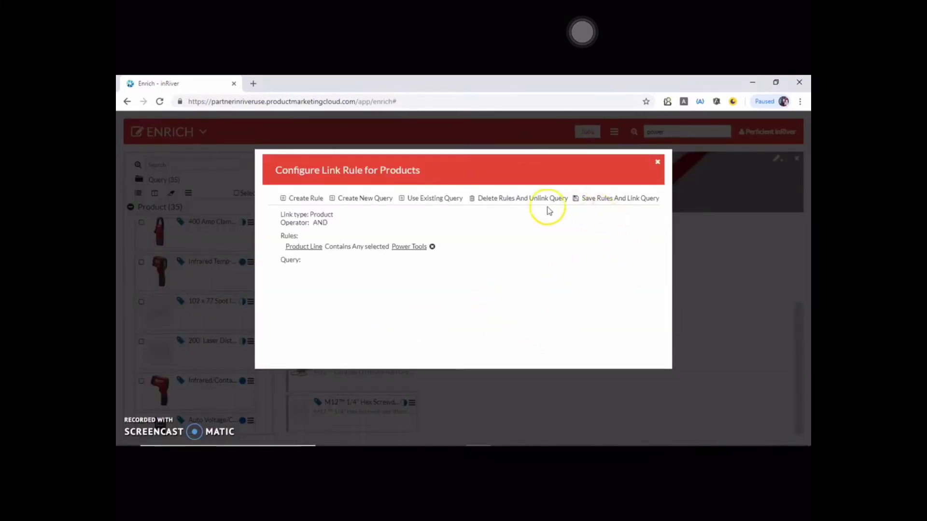
# Delete the Product Line rule, save the empty rule set, and show Power Tools' Includes
pyautogui.click(530, 199)
pyautogui.click(601, 200)
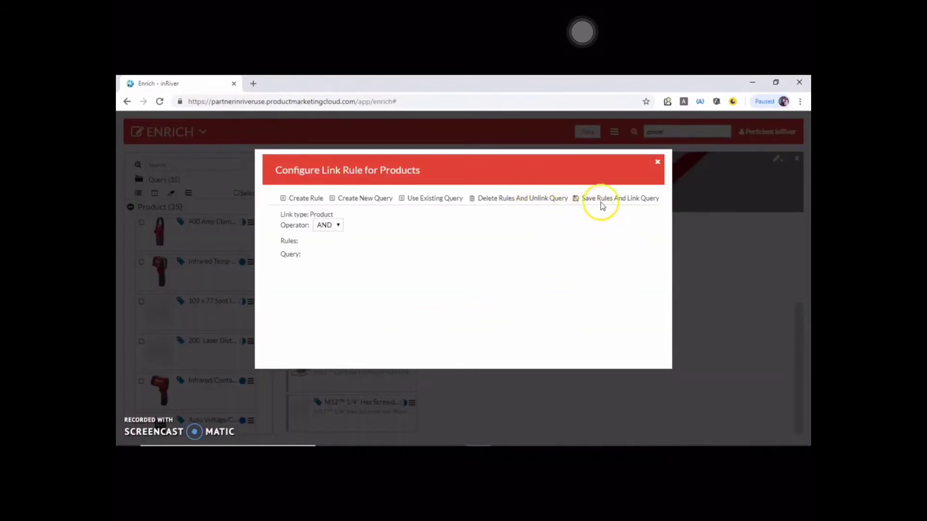
pyautogui.click(659, 164)
pyautogui.click(436, 203)
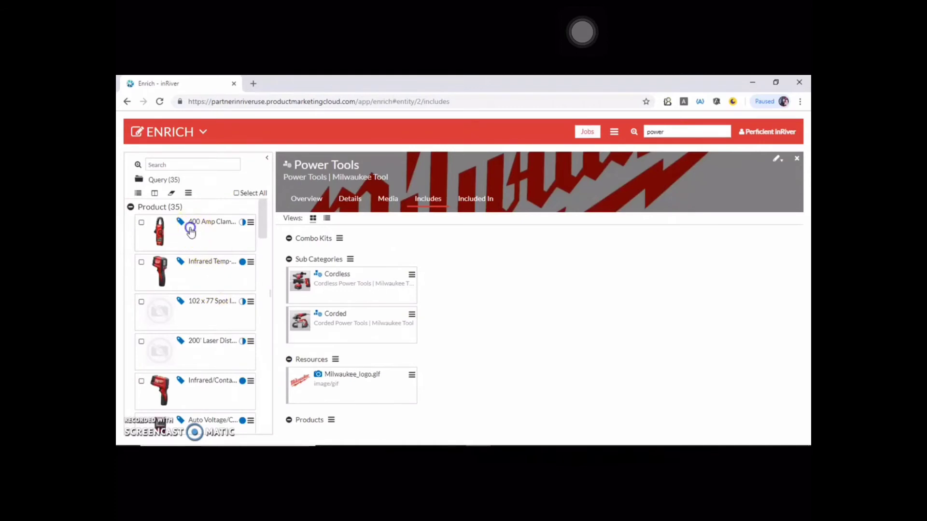
# Try linking the 400 Amp Clamp Meter to Power Tools and dismiss the resulting error
pyautogui.moveTo(189, 226); pyautogui.dragTo(297, 397)
pyautogui.click(561, 242)
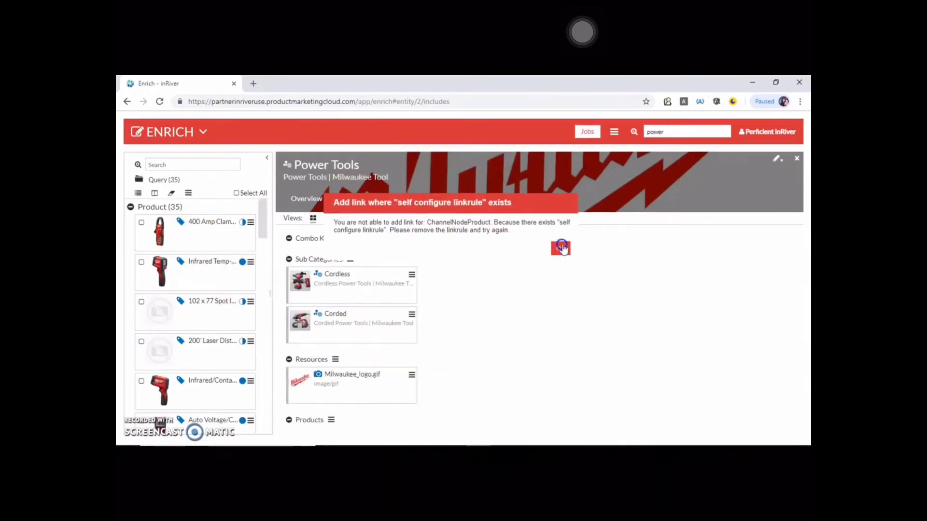
pyautogui.click(635, 133)
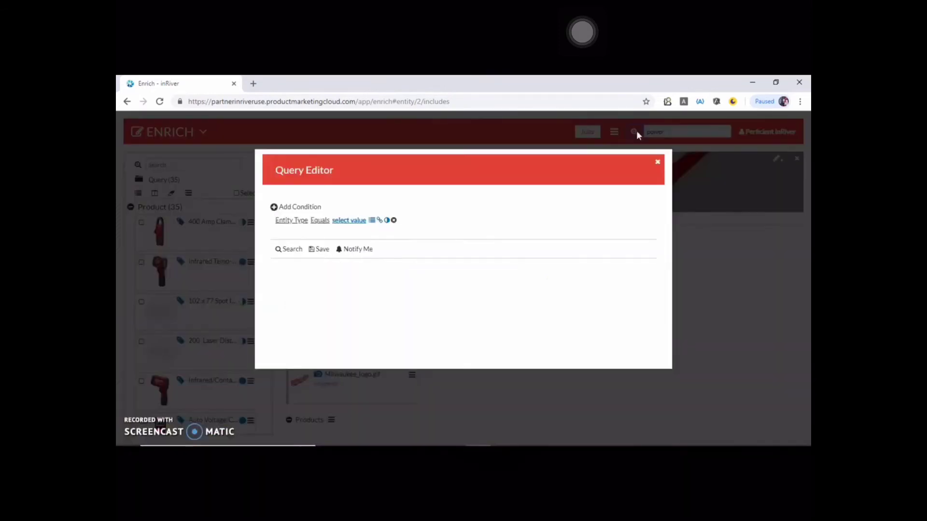
pyautogui.click(659, 161)
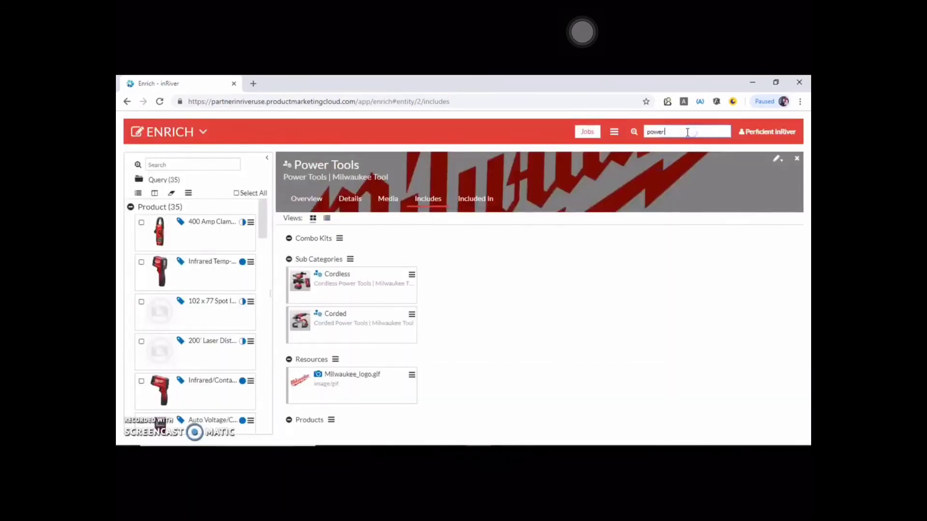
# Reopen the Power Tools category and show its included entities
pyautogui.click(703, 150)
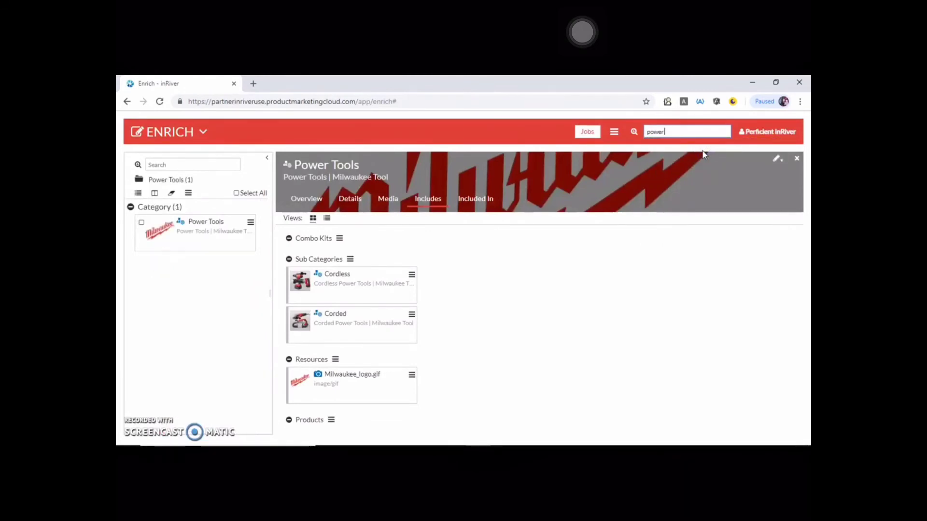
pyautogui.click(178, 248)
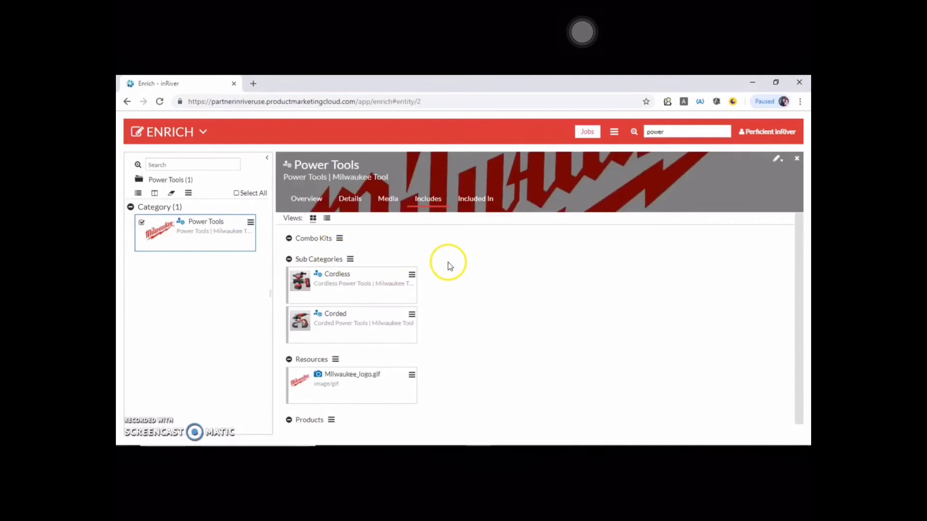
pyautogui.click(438, 200)
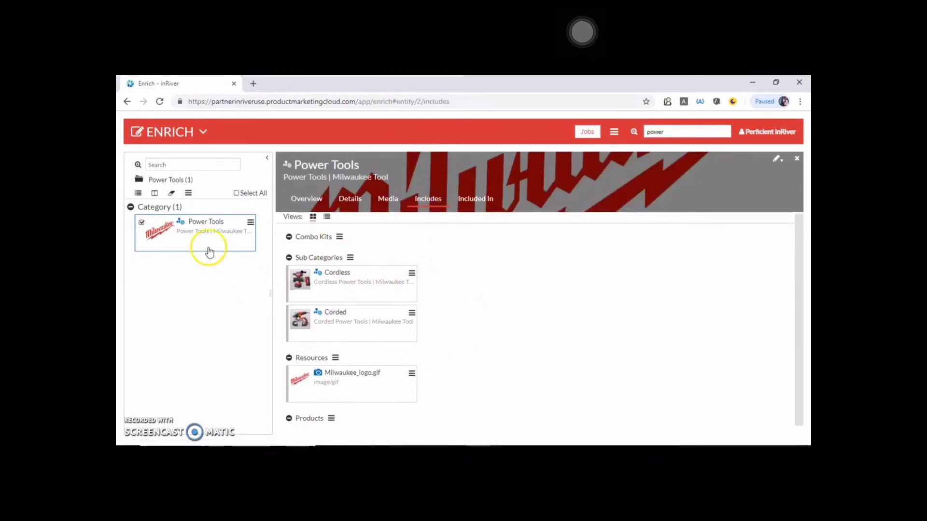
# Query all Product entities and drag the 102 x 77 Spot Infrared Imager onto Products
pyautogui.click(137, 166)
pyautogui.click(355, 220)
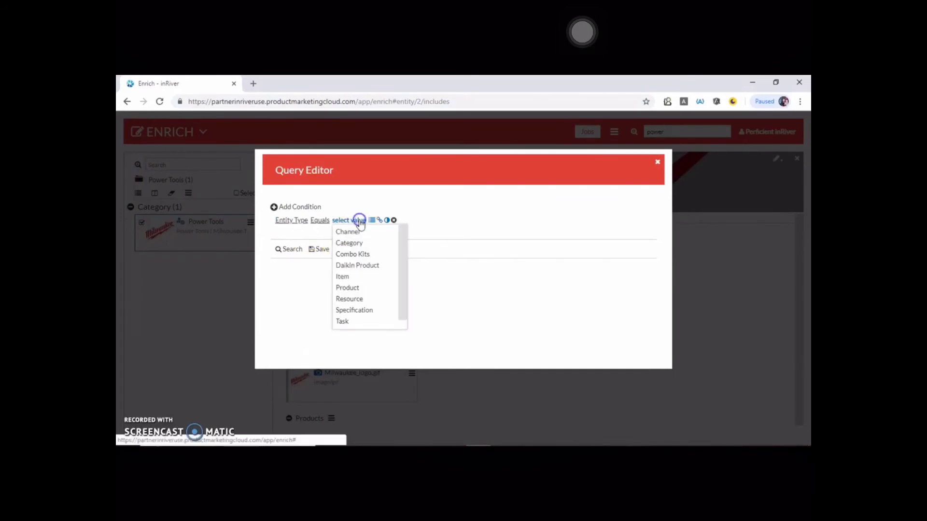
pyautogui.click(359, 289)
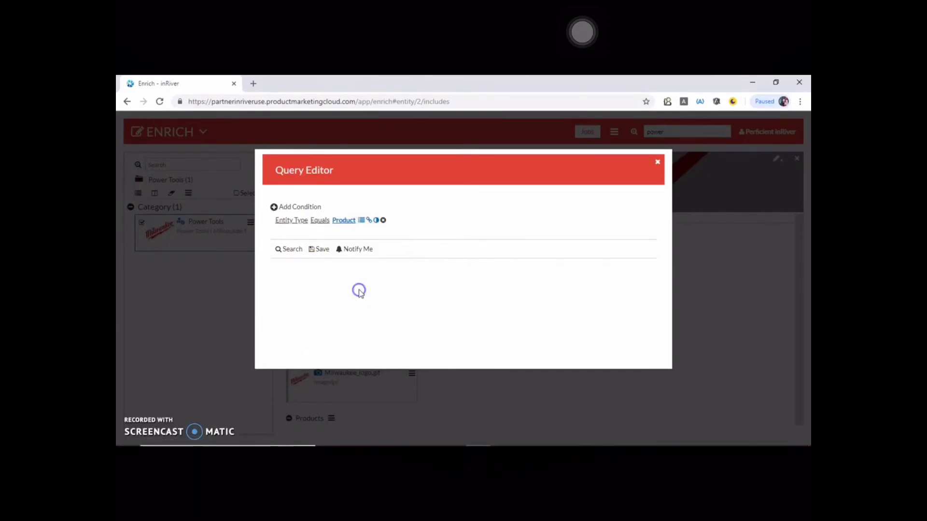
pyautogui.click(293, 255)
pyautogui.moveTo(180, 313); pyautogui.dragTo(298, 384)
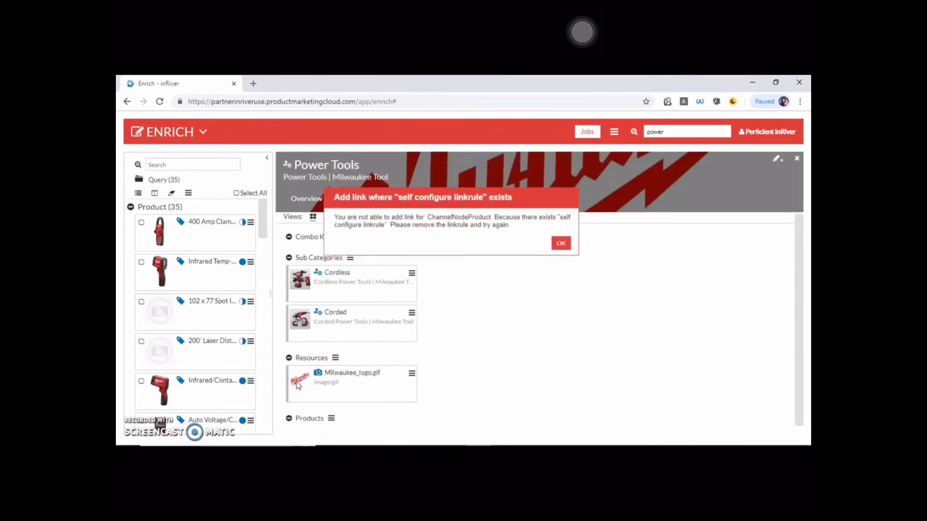
# Dismiss the warning and link the 400 Amp Clamp Meter into Power Tools' Products
pyautogui.click(560, 242)
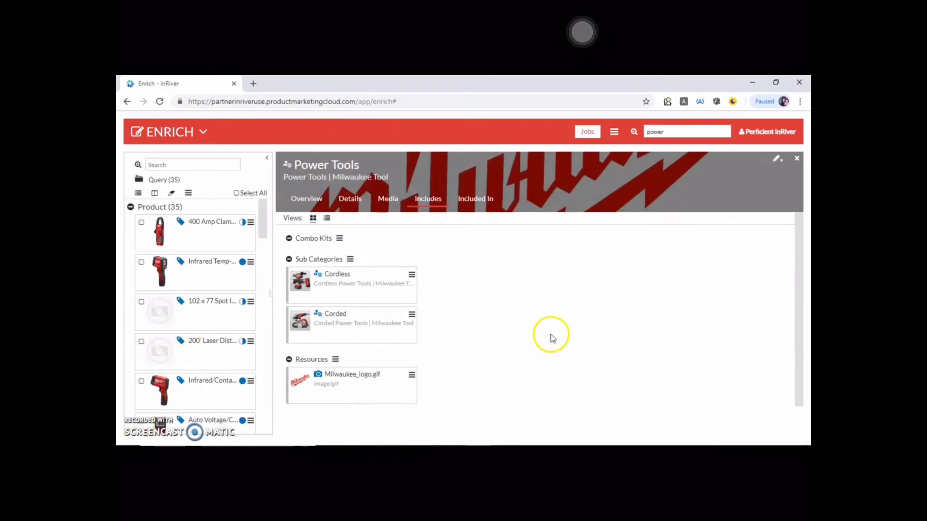
pyautogui.click(331, 410)
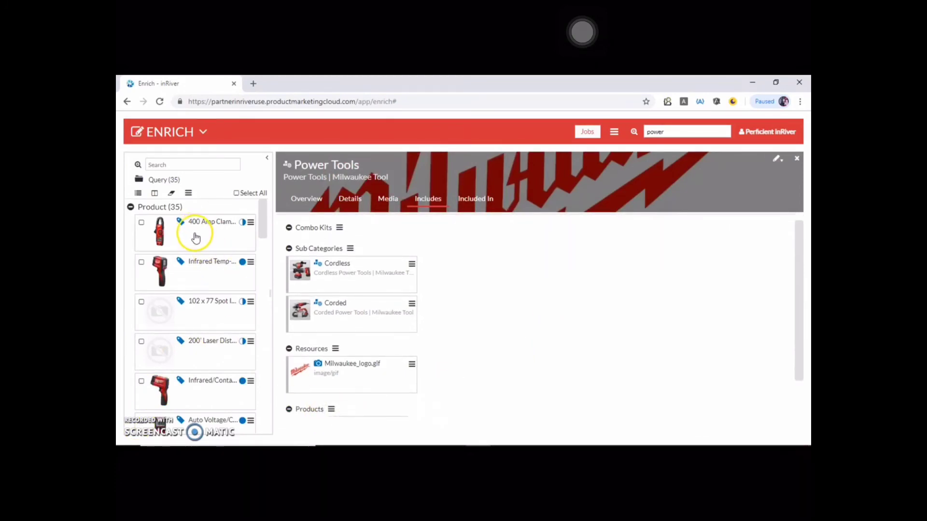
pyautogui.moveTo(196, 238); pyautogui.dragTo(293, 403)
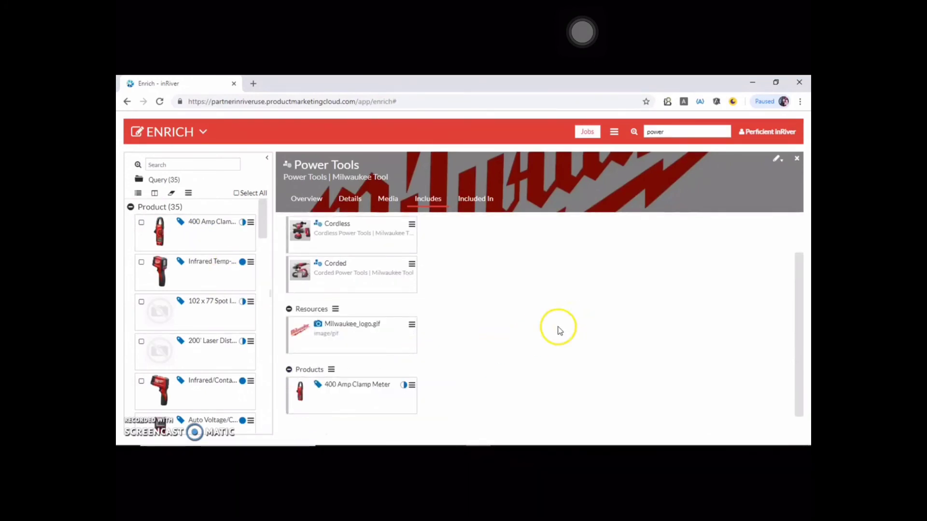
pyautogui.click(777, 412)
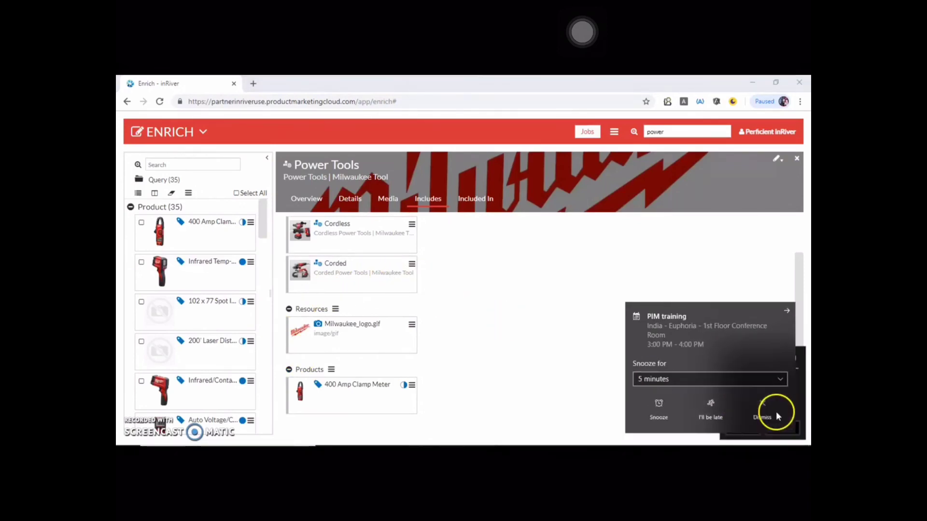